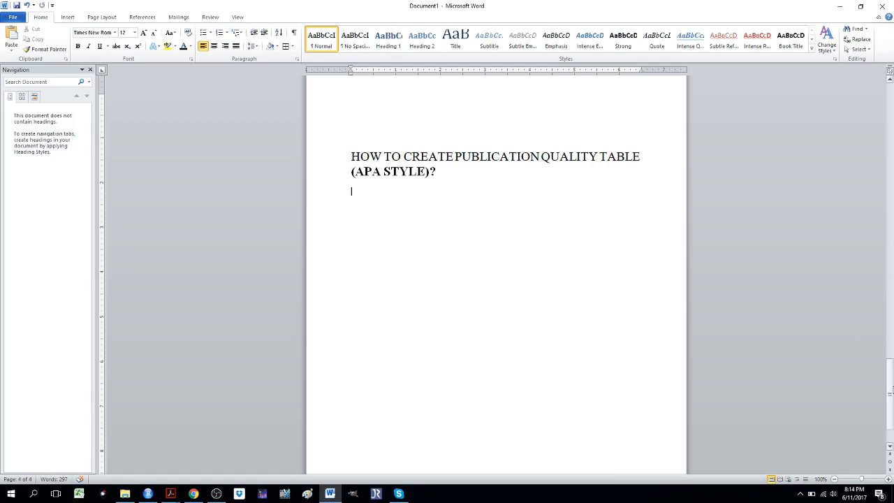
# Examine the sample Table 1 comparing portfolio performance on the first page at 120% zoom.
pyautogui.moveTo(892, 390); pyautogui.dragTo(892, 129)
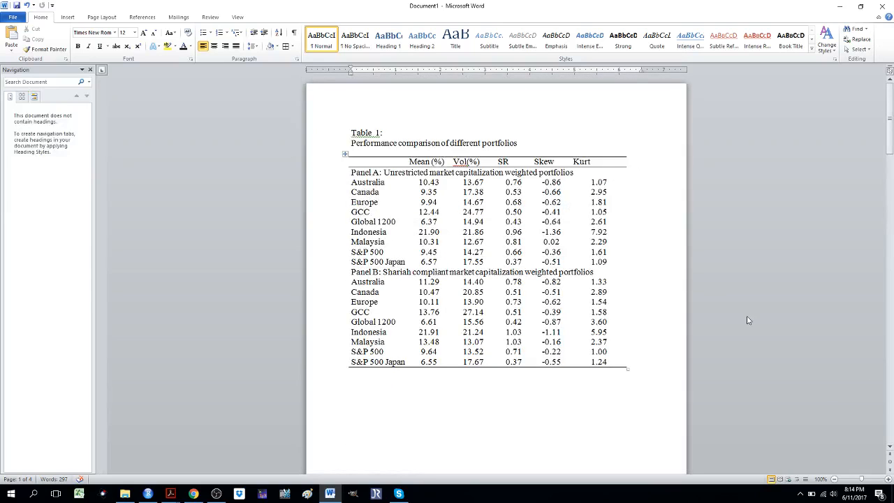
pyautogui.click(889, 479)
pyautogui.click(889, 479)
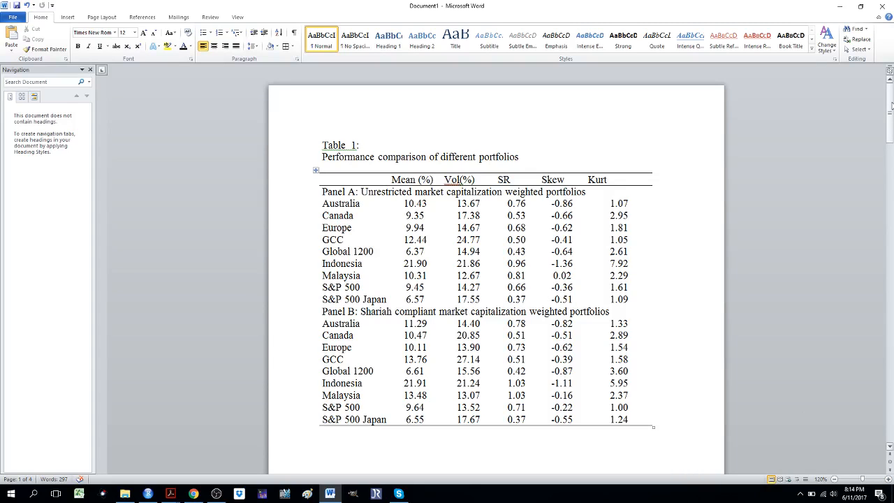
pyautogui.moveTo(891, 105); pyautogui.dragTo(889, 388)
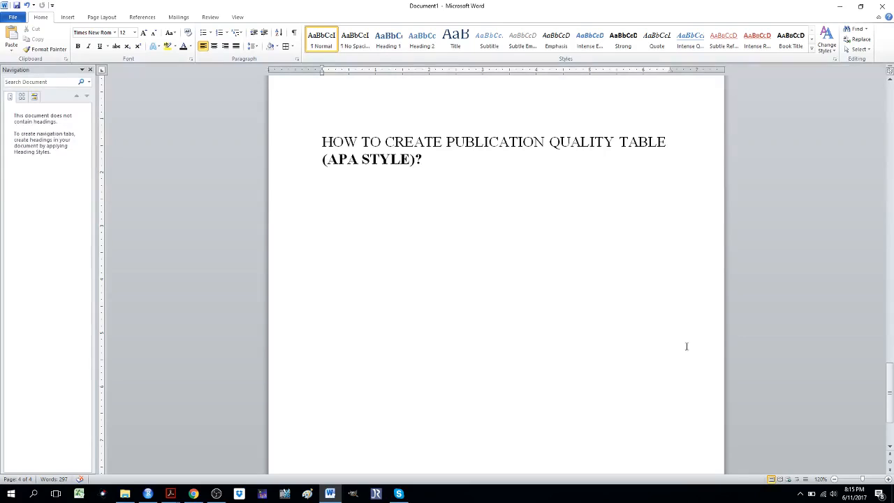
pyautogui.moveTo(891, 397); pyautogui.dragTo(892, 101)
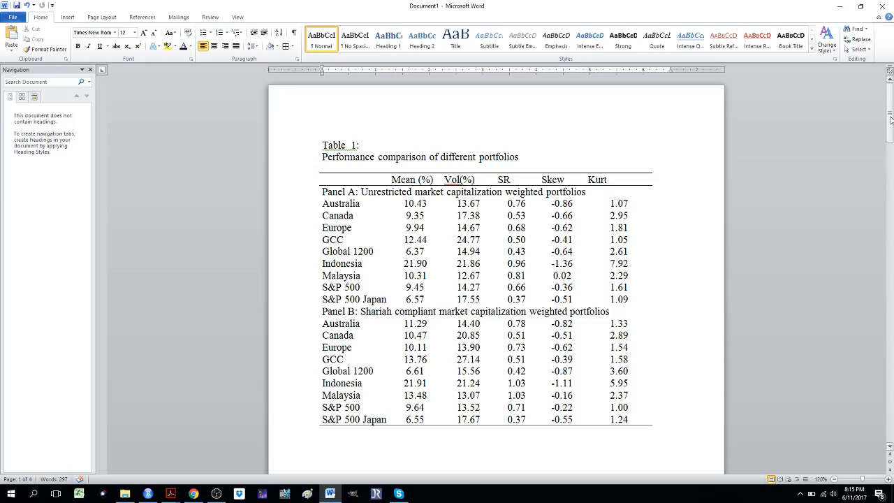
# Insert a table with 10 columns and 20 rows below the "HOW TO CREATE PUBLICATION QUALITY TABLE (APA STYLE)?" heading.
pyautogui.moveTo(892, 120); pyautogui.dragTo(891, 308)
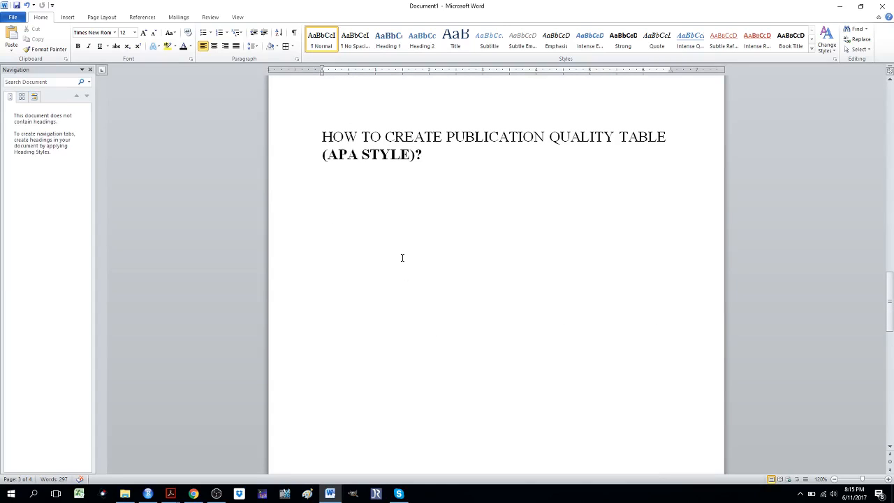
pyautogui.click(344, 194)
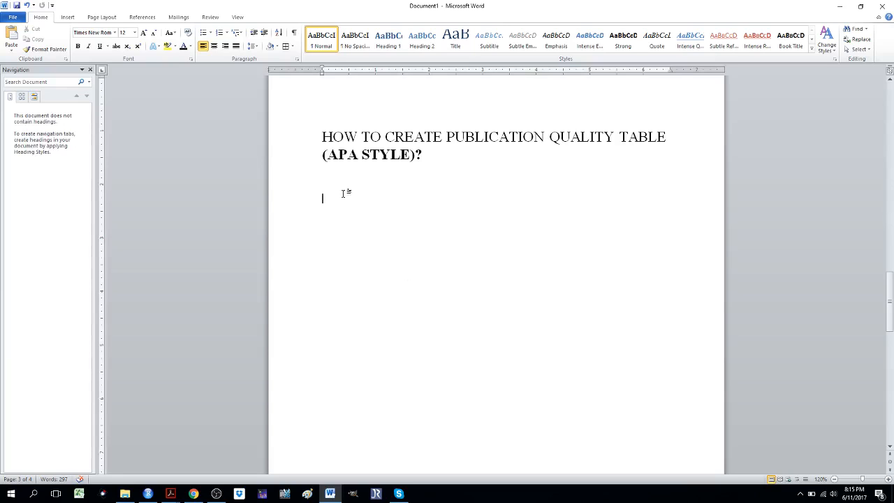
pyautogui.click(70, 18)
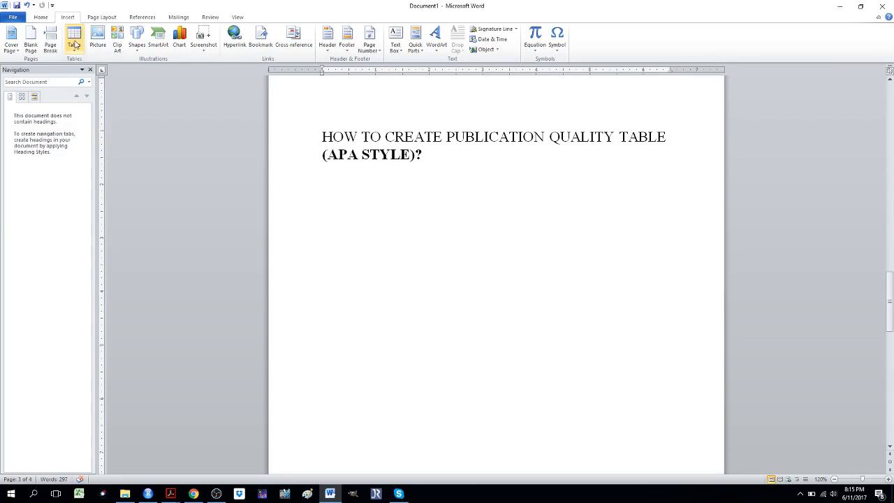
pyautogui.click(74, 45)
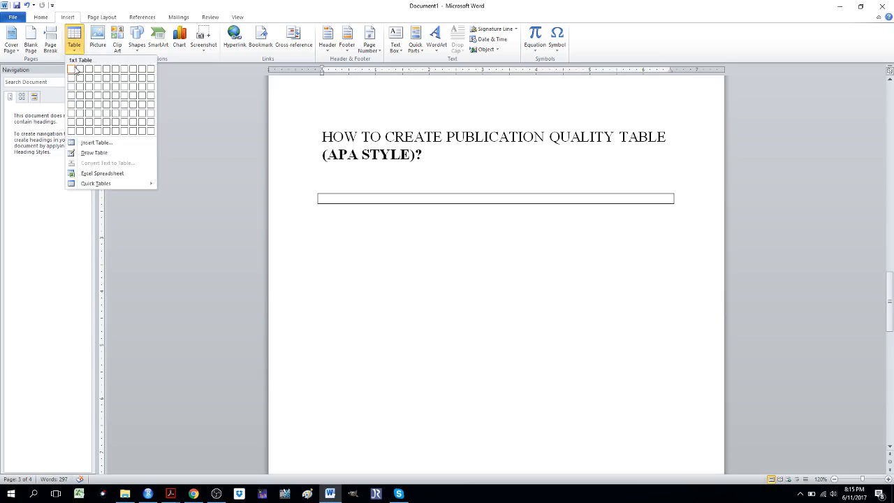
pyautogui.click(95, 142)
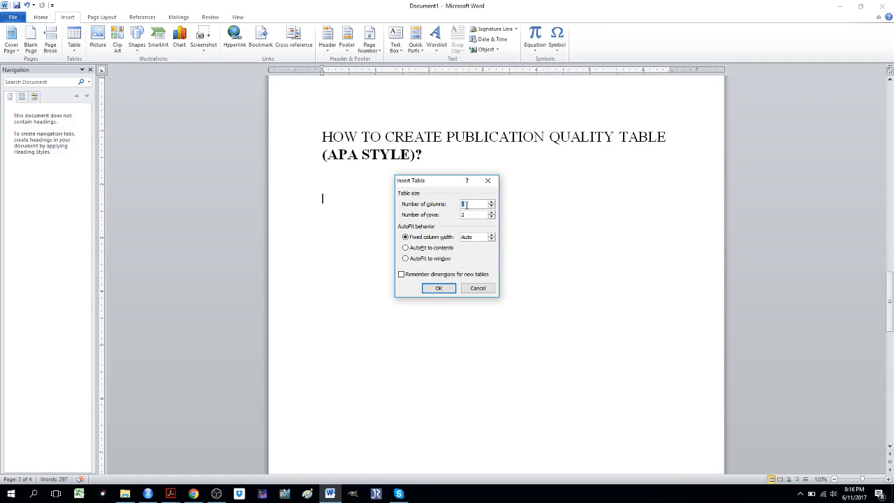
pyautogui.write('10')
pyautogui.click(469, 215)
pyautogui.press('BackSpace')
pyautogui.write('20')
pyautogui.click(445, 289)
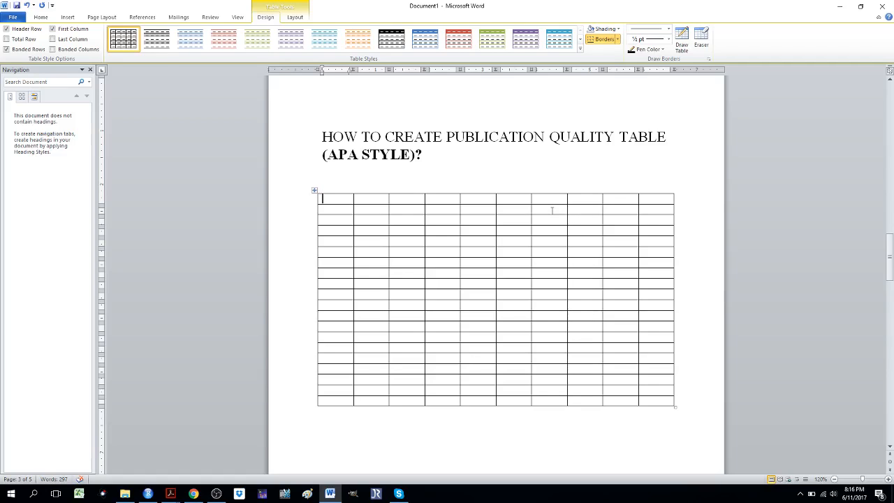
# Insert a new column to the right of the table's seventh column.
pyautogui.rightClick(552, 211)
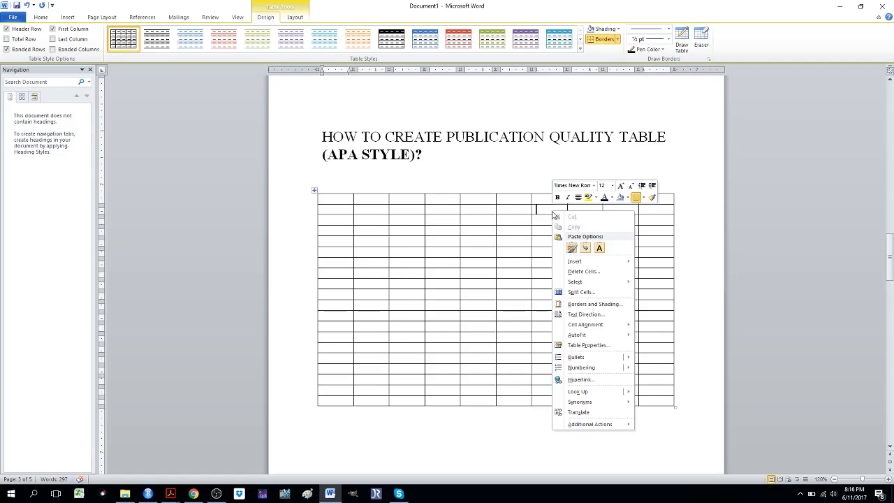
pyautogui.moveTo(574, 262)
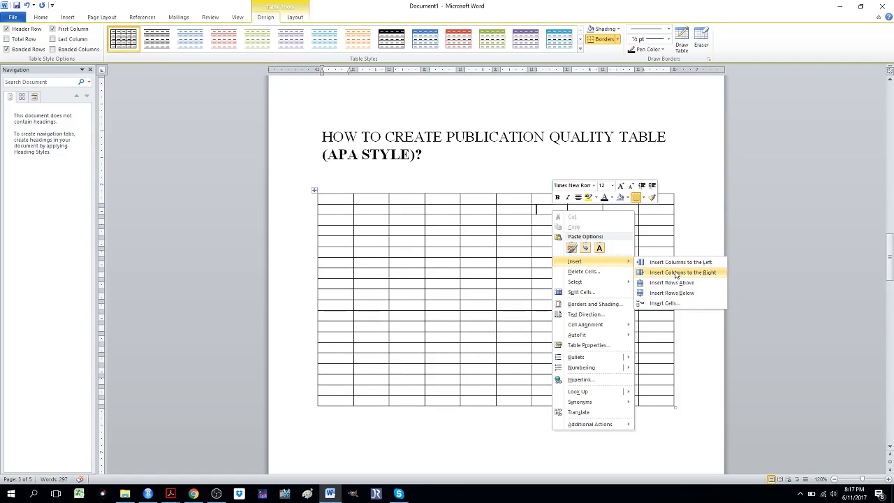
pyautogui.click(675, 274)
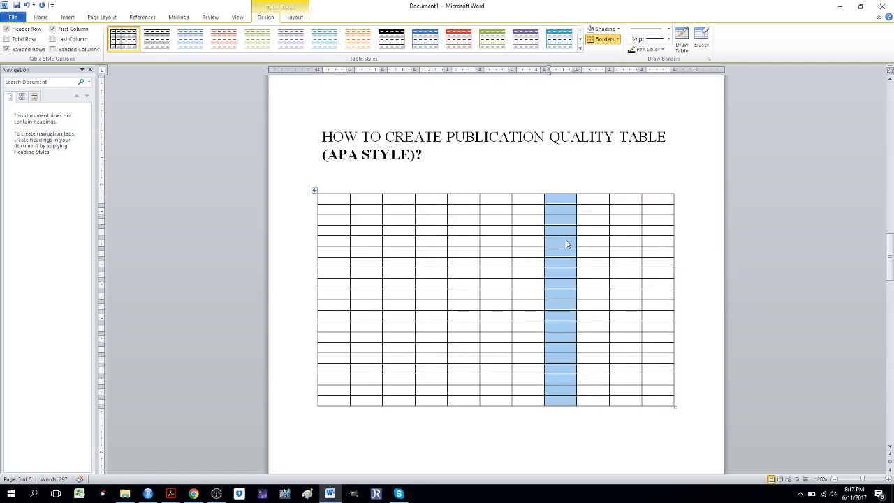
# Insert a new row above the table's tenth row.
pyautogui.click(458, 294)
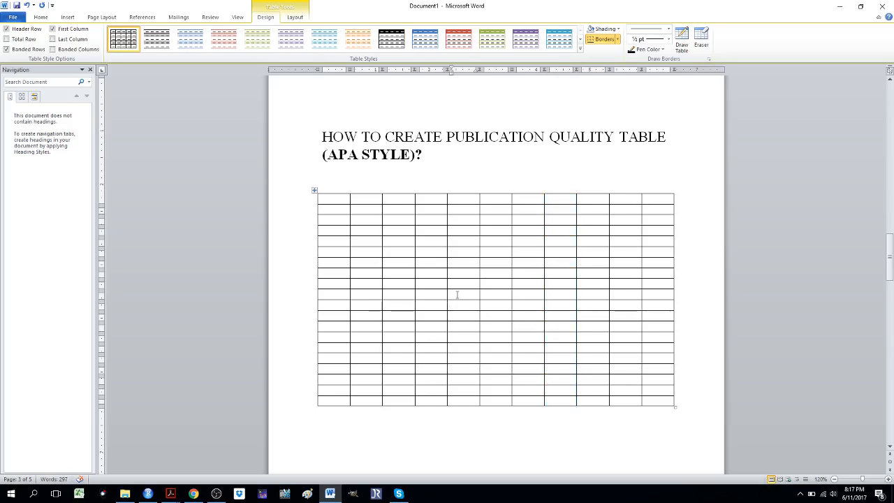
pyautogui.rightClick(457, 295)
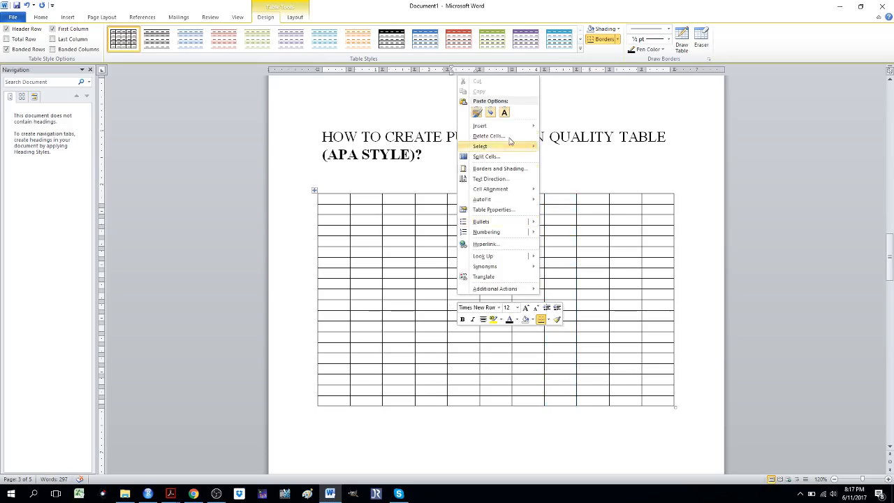
pyautogui.moveTo(517, 127)
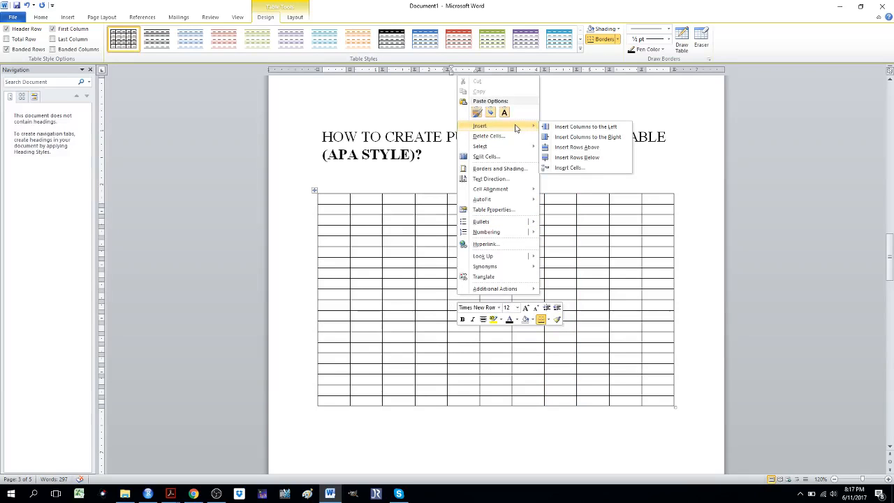
pyautogui.click(575, 148)
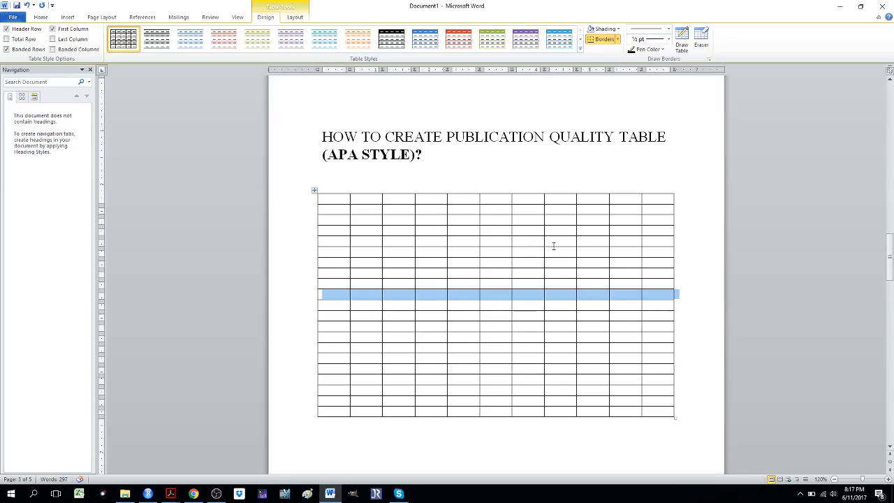
# Try deleting the last four cells of the first row with cells shifted left, and undo the deletion.
pyautogui.click(660, 200)
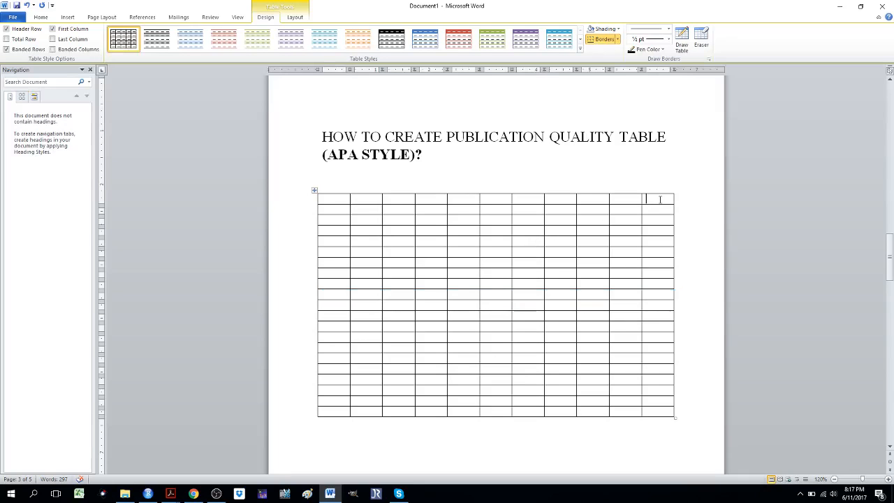
pyautogui.moveTo(659, 200); pyautogui.dragTo(564, 199)
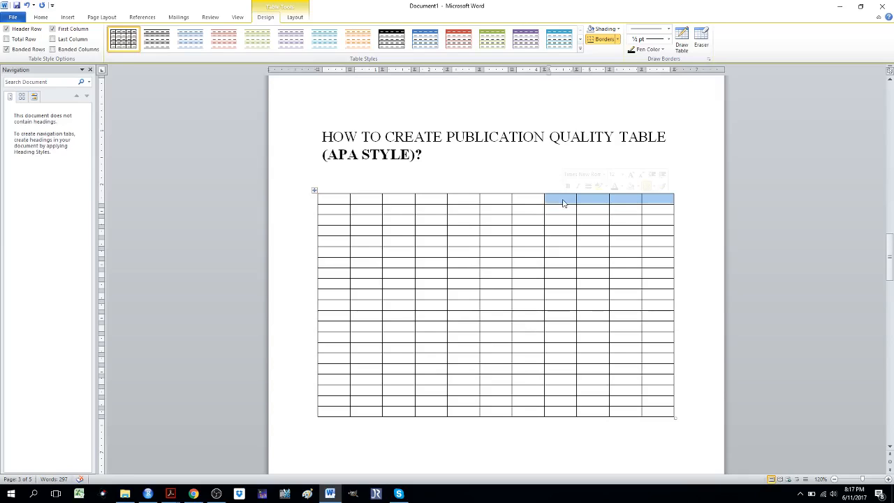
pyautogui.rightClick(563, 203)
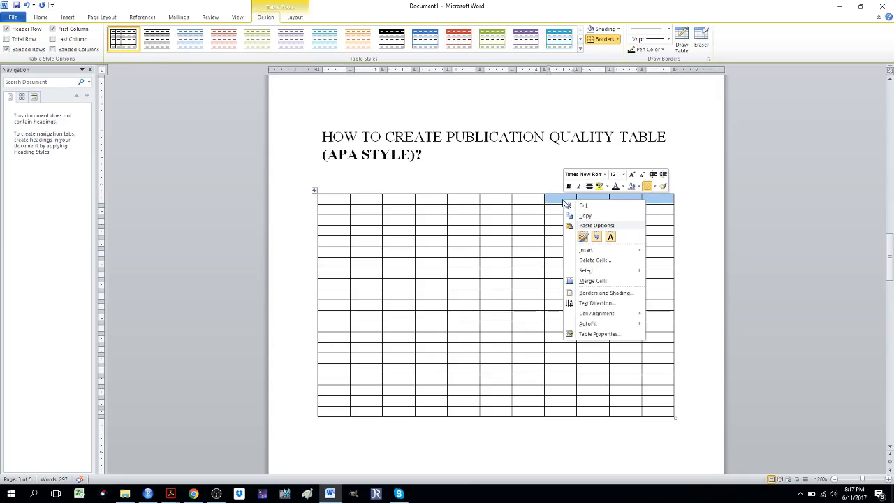
pyautogui.click(595, 260)
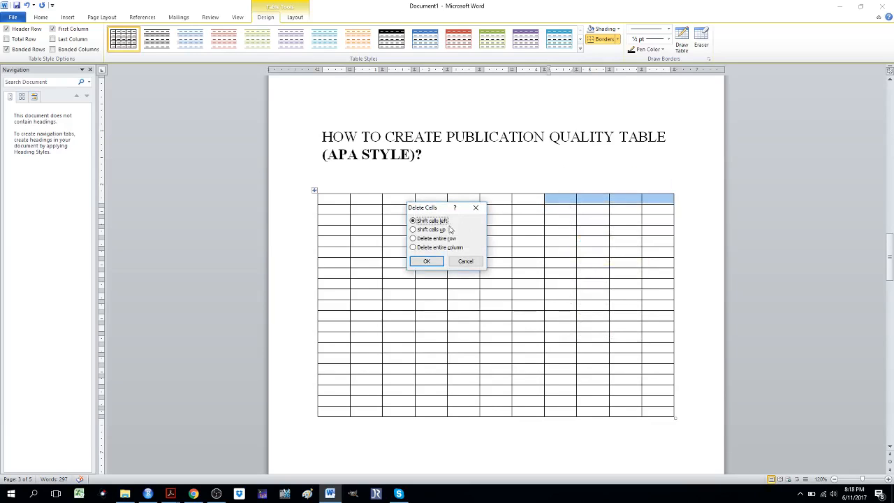
pyautogui.click(427, 261)
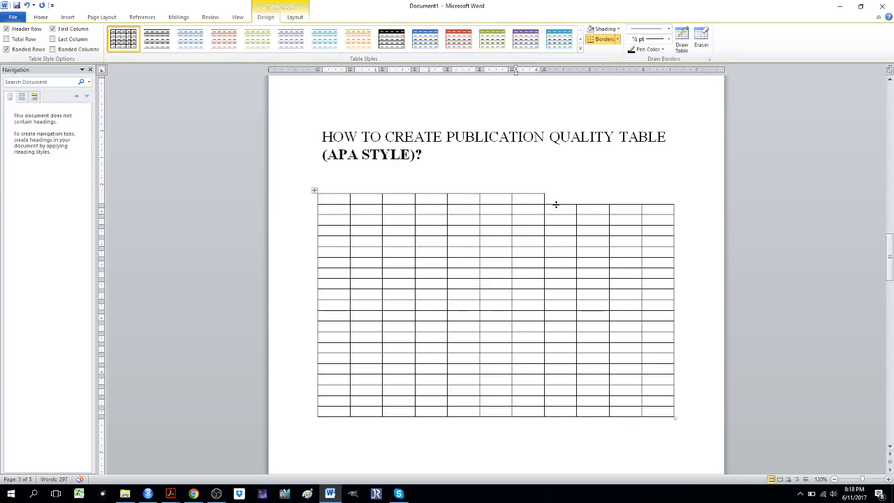
pyautogui.hotkey('ctrl', 'z')
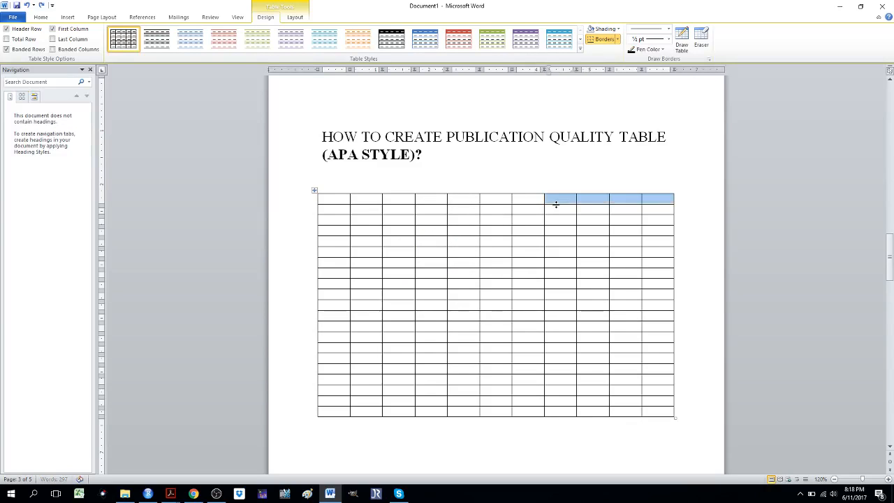
# Delete the last four columns of the table.
pyautogui.moveTo(553, 199); pyautogui.dragTo(661, 408)
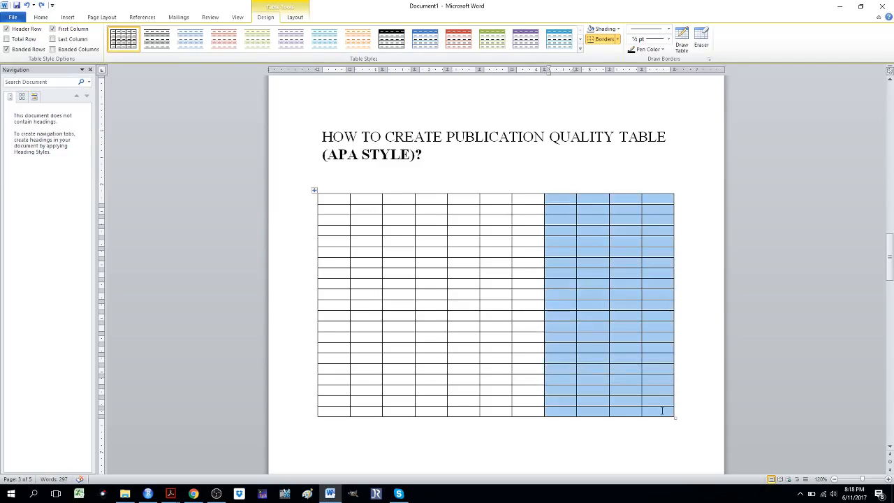
pyautogui.rightClick(588, 203)
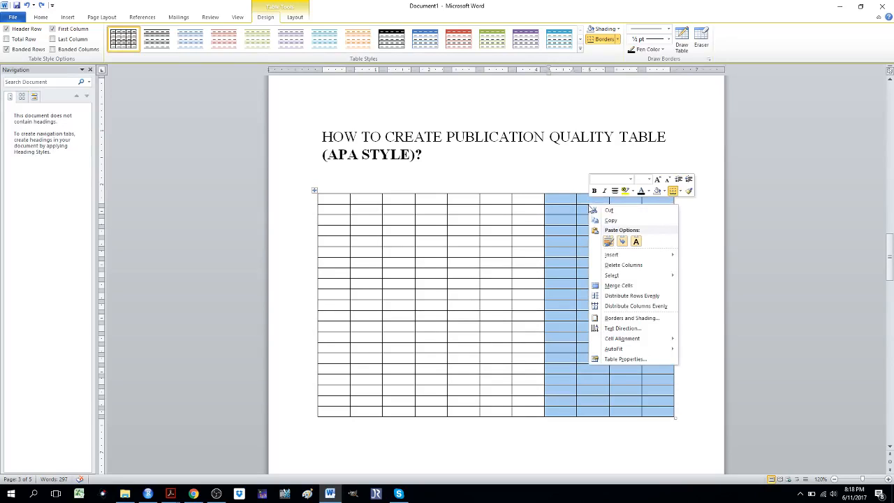
pyautogui.click(615, 264)
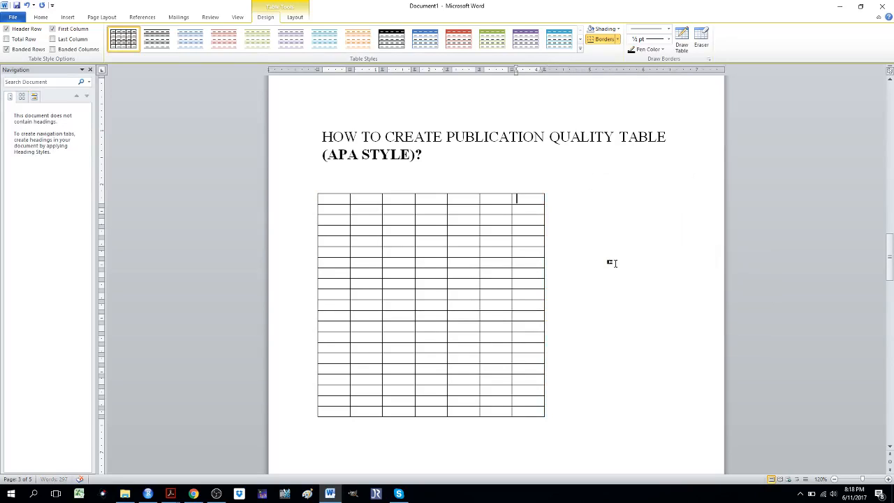
# Delete the table's last remaining column using the option to delete the entire column.
pyautogui.click(526, 199)
pyautogui.rightClick(525, 199)
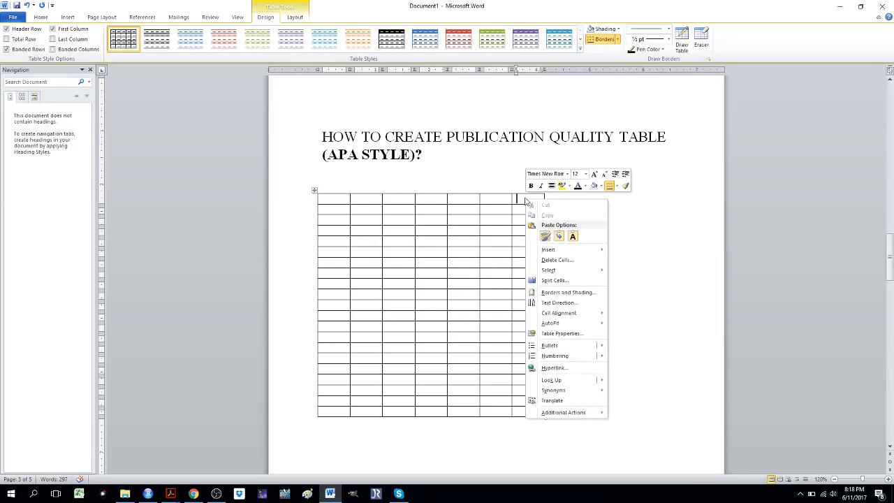
pyautogui.click(559, 260)
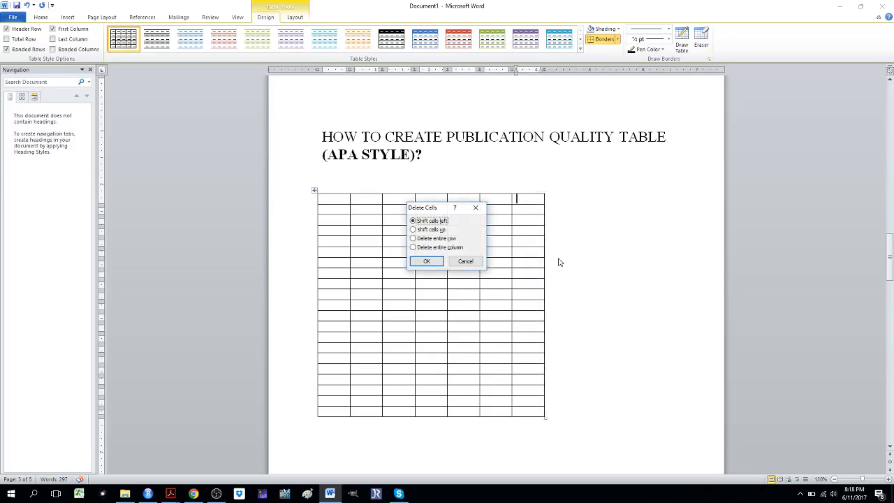
pyautogui.click(437, 249)
pyautogui.click(433, 261)
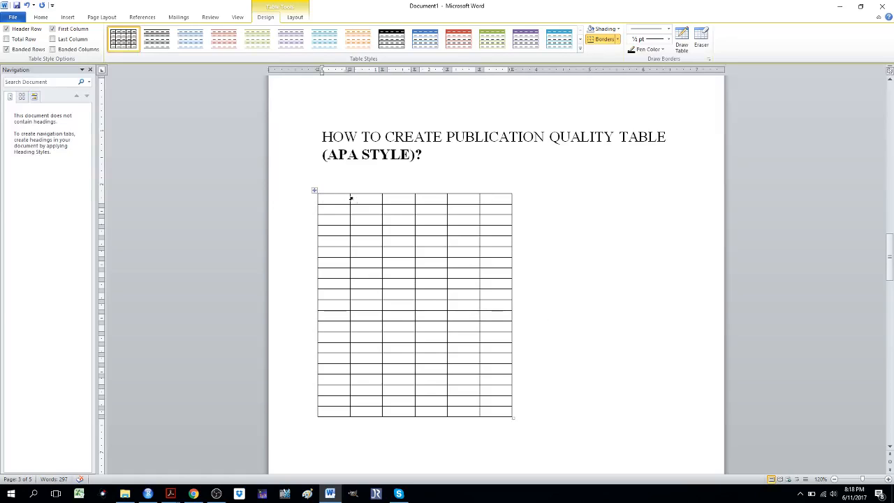
# Delete the table's eleventh row using the option to delete the entire row.
pyautogui.moveTo(493, 201); pyautogui.dragTo(341, 207)
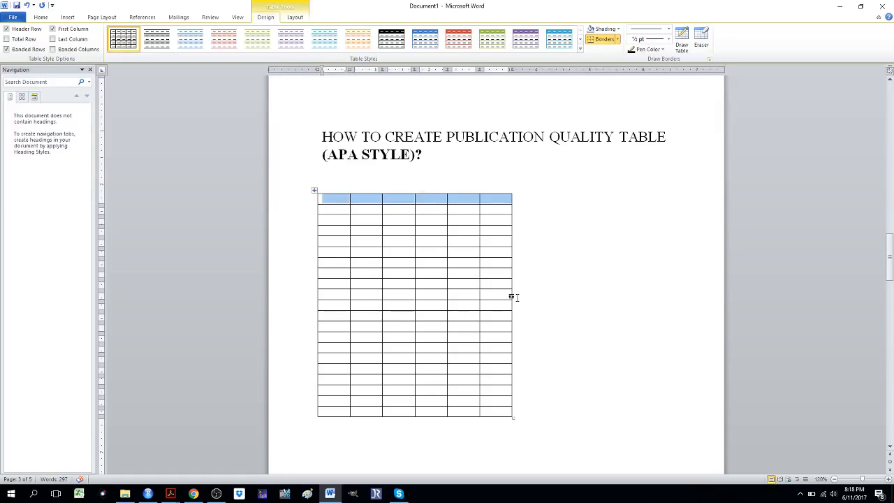
pyautogui.moveTo(510, 304); pyautogui.dragTo(343, 306)
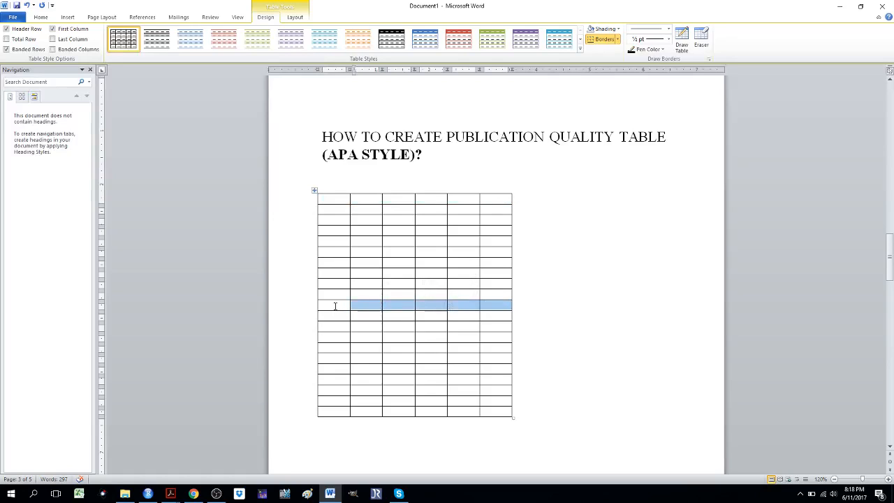
pyautogui.click(331, 305)
pyautogui.rightClick(335, 305)
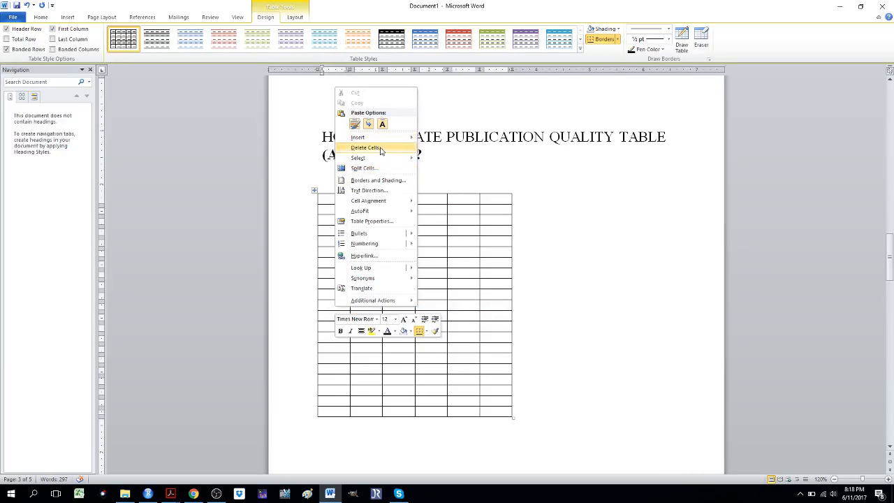
pyautogui.click(382, 150)
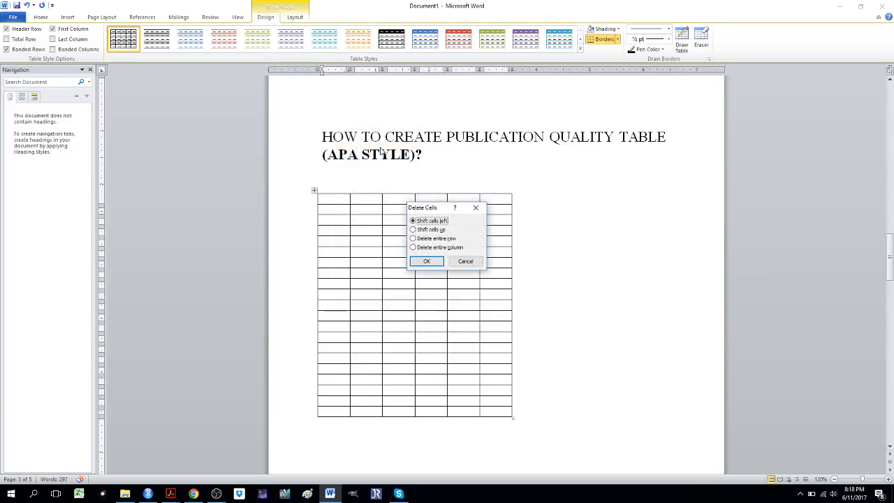
pyautogui.click(440, 239)
pyautogui.click(427, 261)
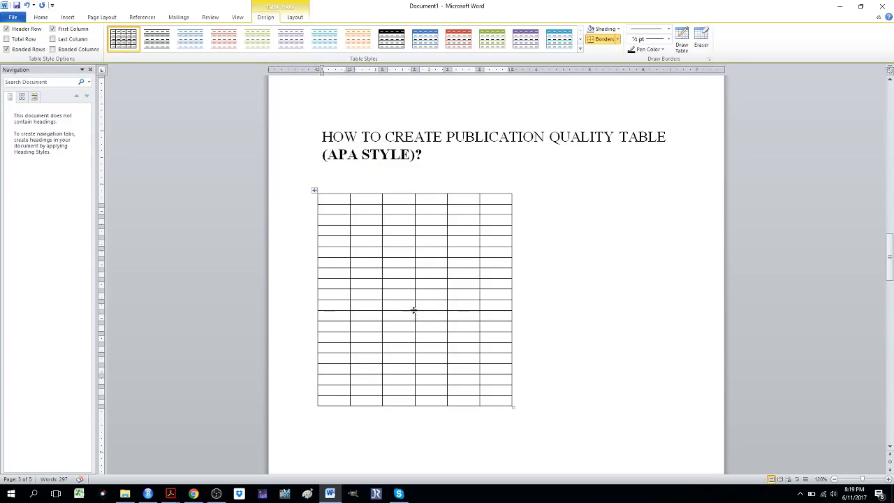
# Delete one more entire row from the middle of the table, again at the eleventh position.
pyautogui.moveTo(491, 304); pyautogui.dragTo(340, 306)
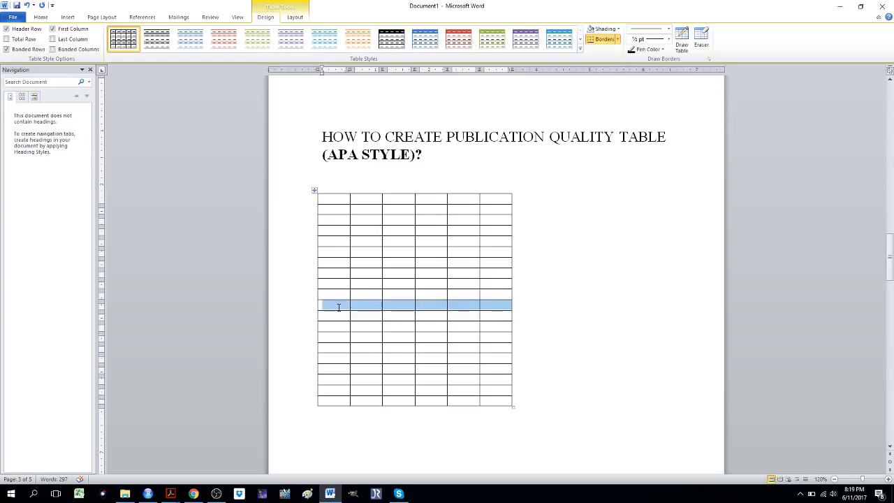
pyautogui.rightClick(339, 307)
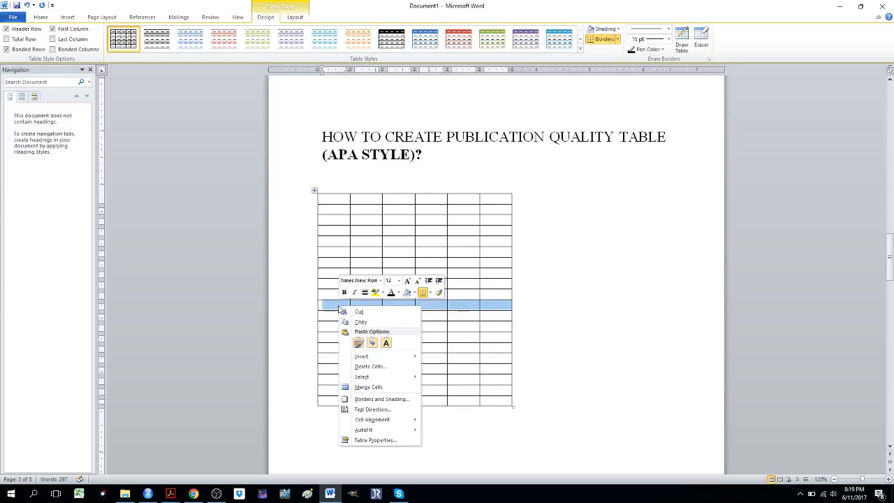
pyautogui.click(389, 367)
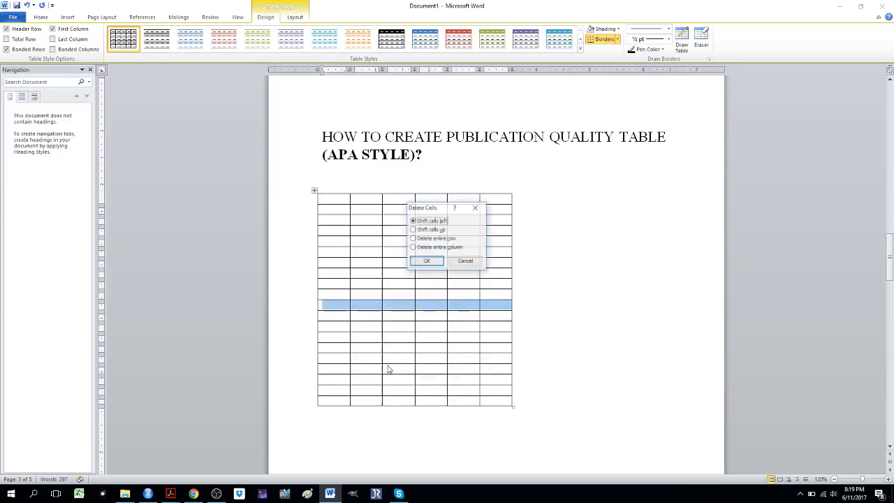
pyautogui.click(434, 240)
pyautogui.click(428, 264)
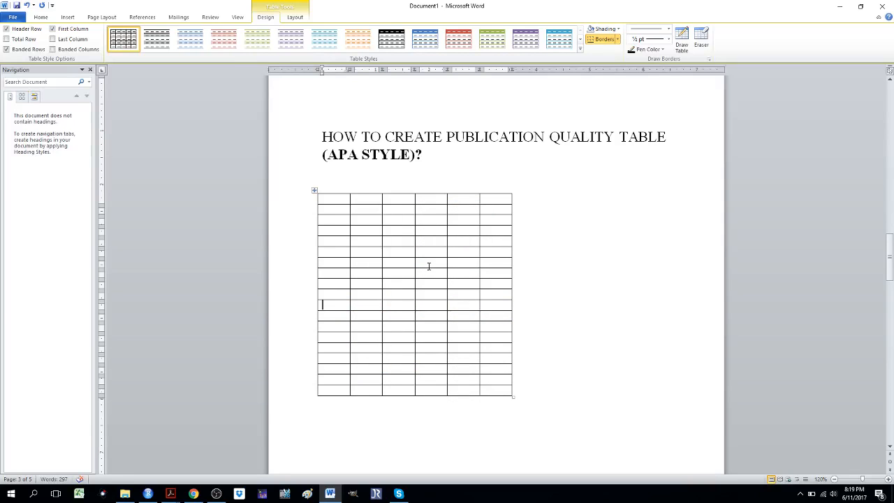
# Enter the column headings APPLES, BALLS and ORANGE in the first row, starting from the second column.
pyautogui.click(348, 199)
pyautogui.click(357, 200)
pyautogui.write('APPLES ')
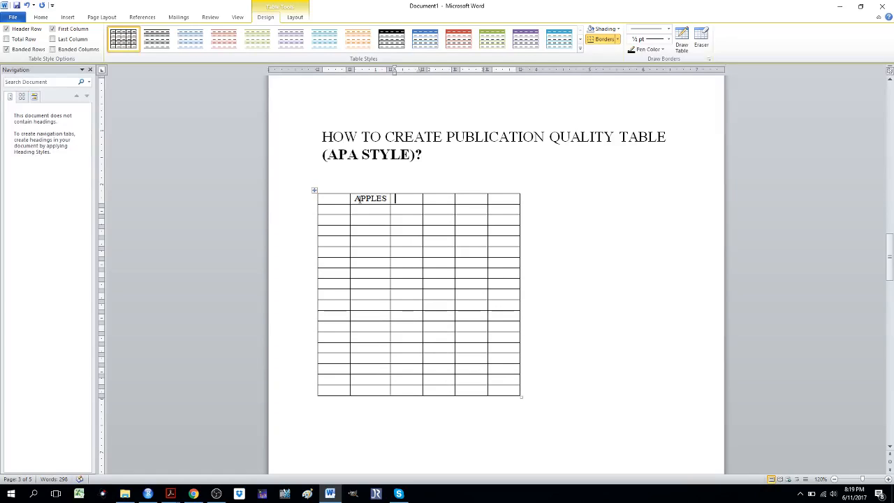
pyautogui.write('BALLS')
pyautogui.press('Tab')
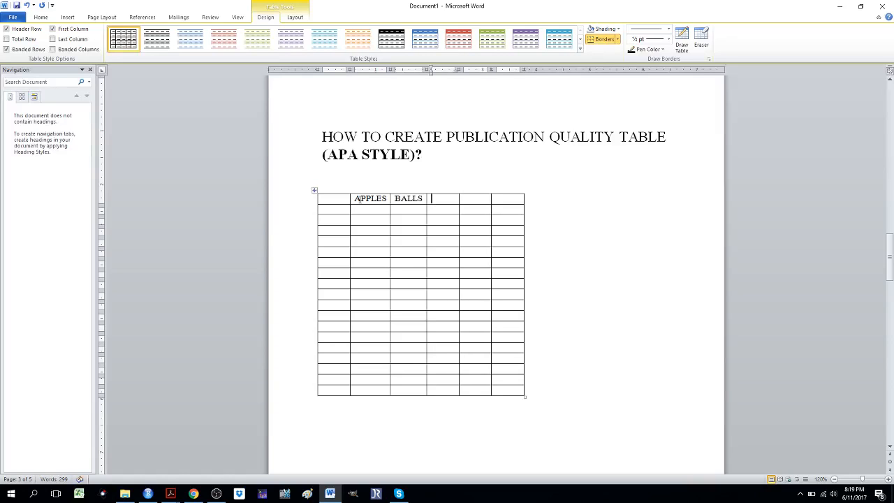
pyautogui.write('ORANGE')
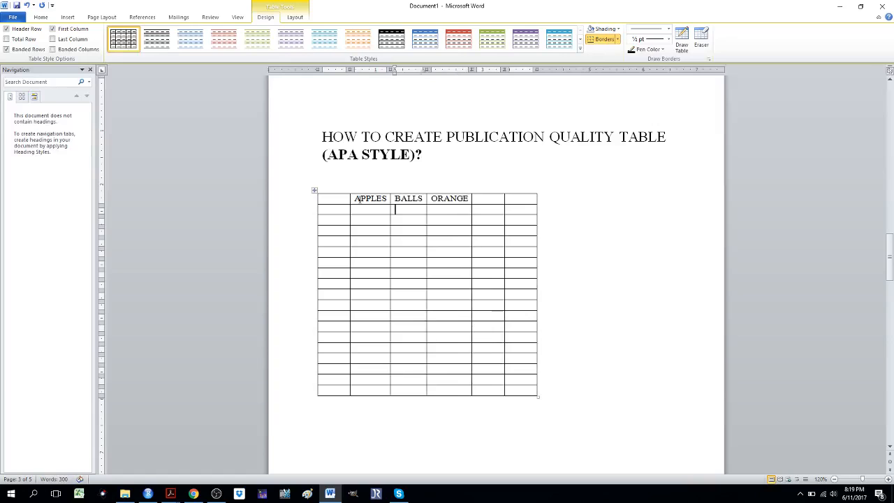
# Enter the three people's names as row labels in the first column, directly below the heading row.
pyautogui.click(355, 209)
pyautogui.press('Left')
pyautogui.write('ABID')
pyautogui.press('Down')
pyautogui.write('ASLAM')
pyautogui.press('Down')
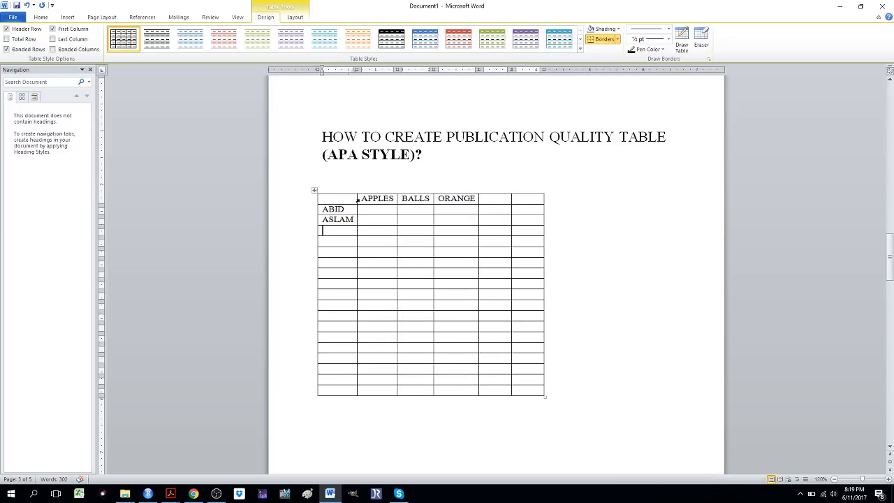
pyautogui.write('KALIM')
pyautogui.press('Down')
pyautogui.press('Down')
# Fill the first person's row with 5 for APPLES, 5 for BALLS and 8 for ORANGE.
pyautogui.press('Up')
pyautogui.press('Right')
pyautogui.press('Up')
pyautogui.press('Right')
pyautogui.press('Up')
pyautogui.press('Left')
pyautogui.write('5')
pyautogui.press('Right')
pyautogui.write('5')
pyautogui.press('Right')
pyautogui.write('8')
# Enter 5 under APPLES, BALLS and ORANGE in the second person's row.
pyautogui.press('Down')
pyautogui.press('Left')
pyautogui.press('Left')
pyautogui.write('5')
pyautogui.press('Right')
pyautogui.write('5')
pyautogui.press('Right')
pyautogui.write('5')
# Fill the third person's row with 5 for APPLES, 4 for BALLS and 3 for ORANGE.
pyautogui.press('Down')
pyautogui.press('Left')
pyautogui.write('4')
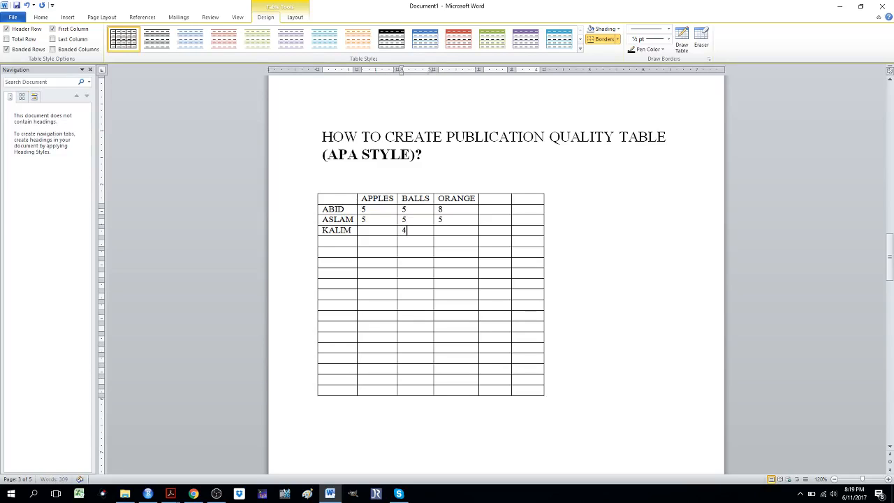
pyautogui.press('Left')
pyautogui.write('5')
pyautogui.press('Right')
pyautogui.press('Right')
pyautogui.press('Right')
pyautogui.write('3')
pyautogui.press('Down')
# Change the BALLS value in the first person's row to 10.
pyautogui.click(416, 210)
pyautogui.press('BackSpace')
pyautogui.write('10')
# Examine the Panel A heading cell and its block of figures in the unformatted portfolio table on page 2.
pyautogui.moveTo(890, 281); pyautogui.dragTo(890, 246)
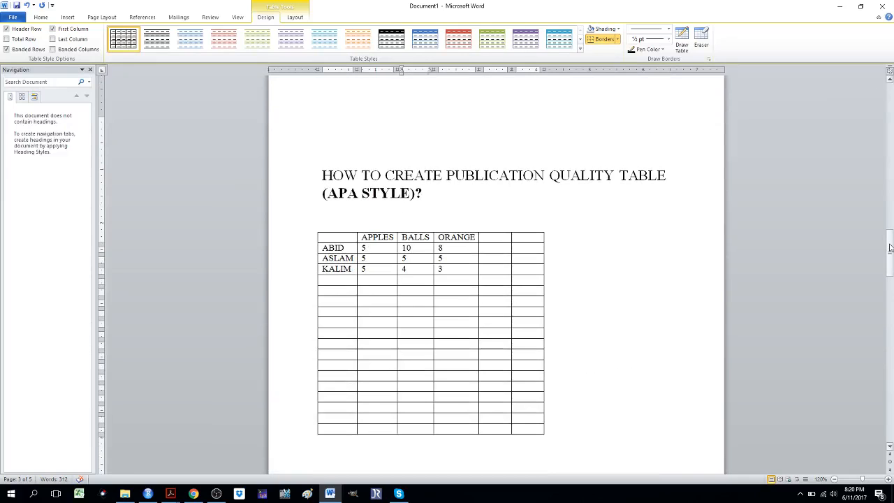
pyautogui.moveTo(890, 247); pyautogui.dragTo(890, 181)
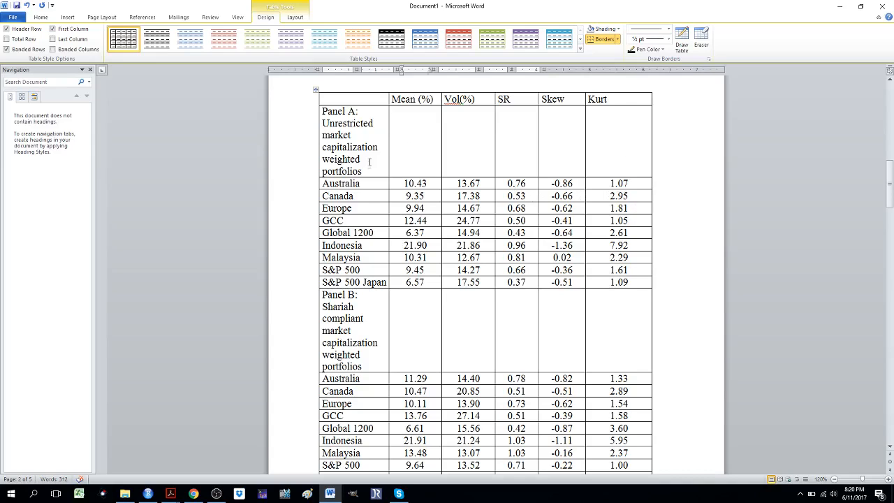
pyautogui.moveTo(362, 172); pyautogui.dragTo(320, 107)
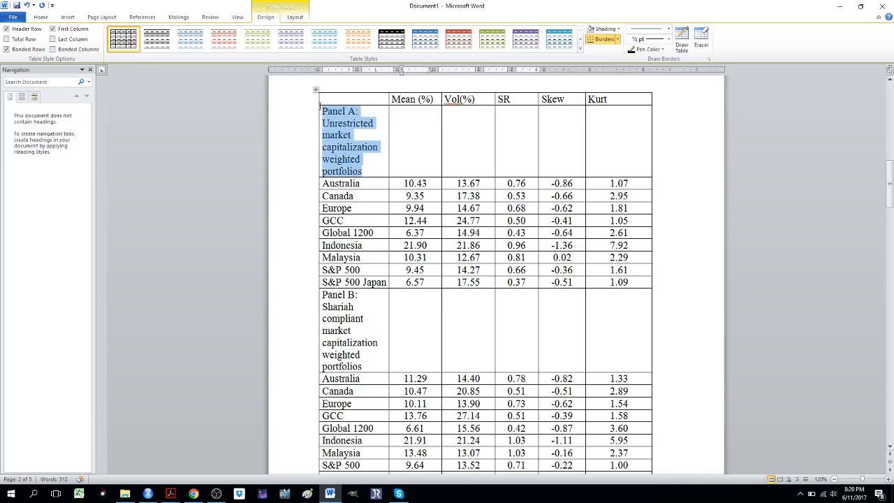
pyautogui.click(359, 156)
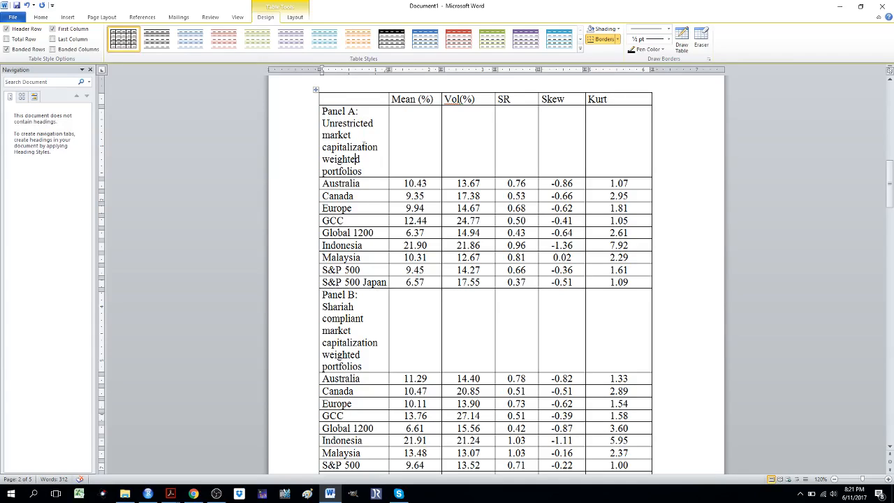
pyautogui.moveTo(404, 184); pyautogui.dragTo(620, 273)
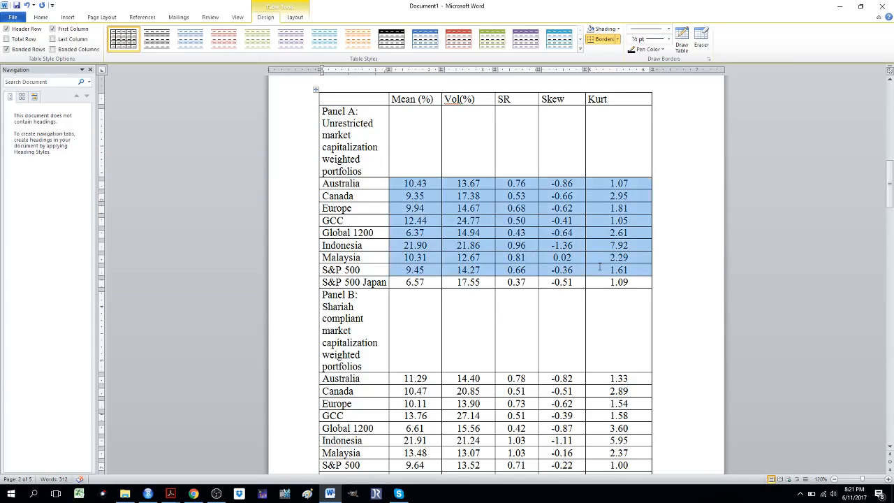
pyautogui.click(605, 141)
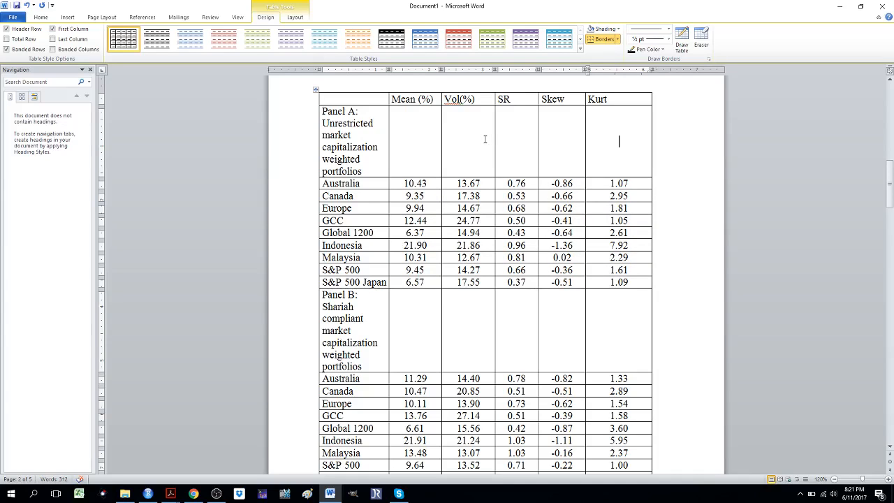
# Try deleting the text "Unrestricted market capitalization weighted portfolios" after "Panel A:" in the heading cell, and undo the deletion.
pyautogui.moveTo(362, 172); pyautogui.dragTo(327, 110)
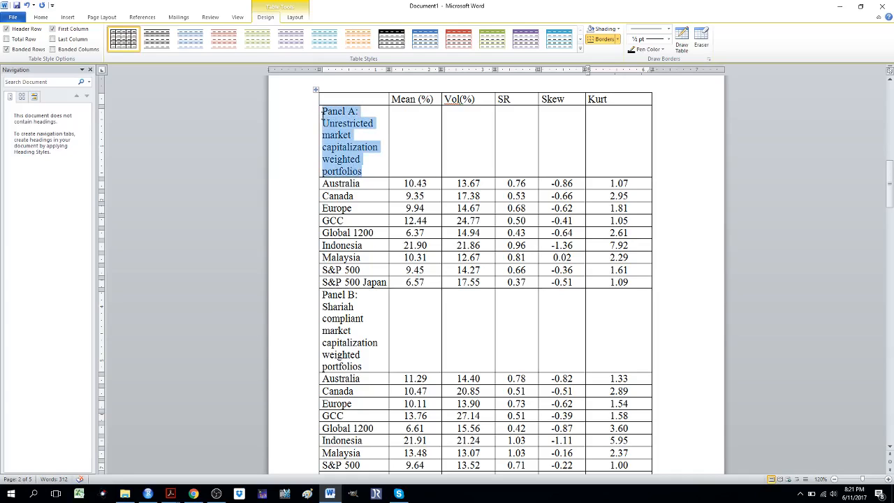
pyautogui.click(371, 170)
pyautogui.hotkey('shift', 'Up')
pyautogui.hotkey('shift', 'Up')
pyautogui.hotkey('shift', 'Up')
pyautogui.hotkey('shift', 'Up')
pyautogui.hotkey('shift', 'Up')
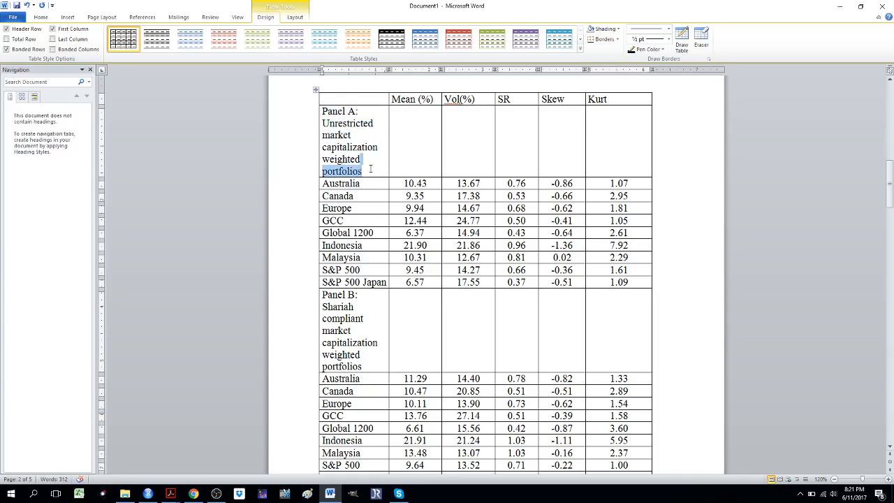
pyautogui.hotkey('shift', 'Right')
pyautogui.press('Delete')
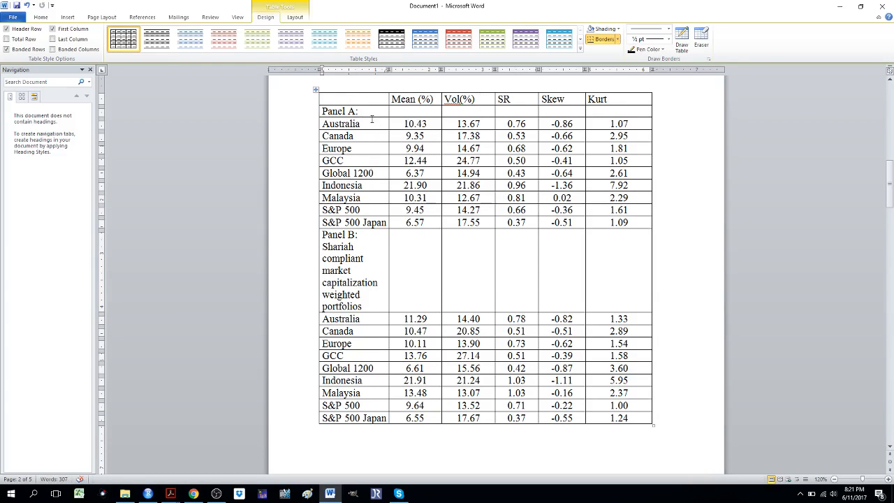
pyautogui.hotkey('ctrl', 'z')
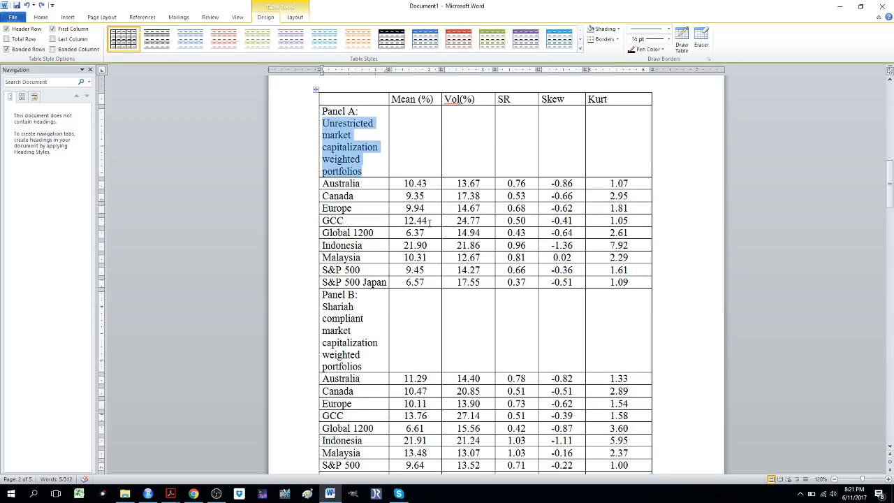
# Compare the single-line Panel A heading of the finished Table 1 on page 1 with the unformatted table on page 2.
pyautogui.click(359, 329)
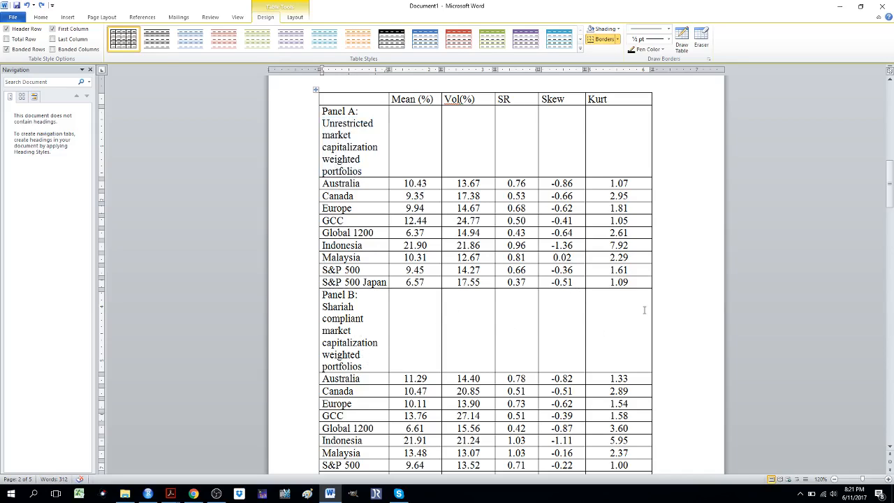
pyautogui.moveTo(892, 174); pyautogui.dragTo(890, 92)
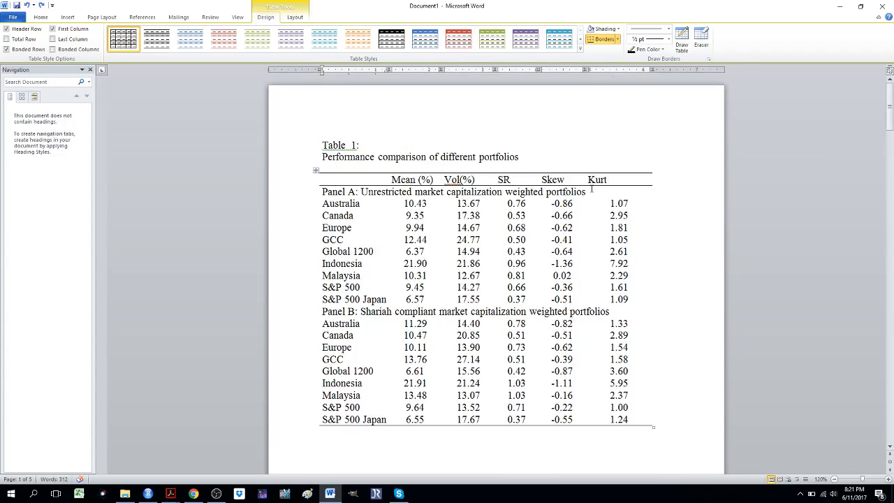
pyautogui.moveTo(591, 191); pyautogui.dragTo(328, 194)
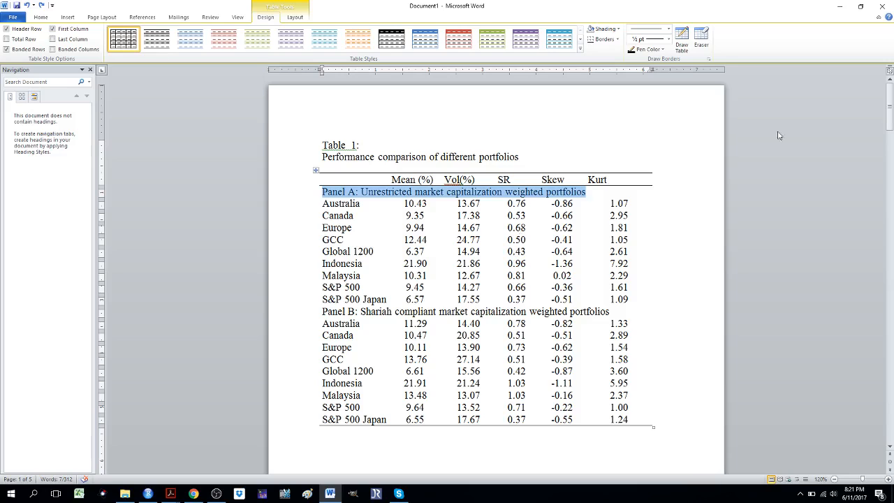
pyautogui.moveTo(890, 104); pyautogui.dragTo(890, 181)
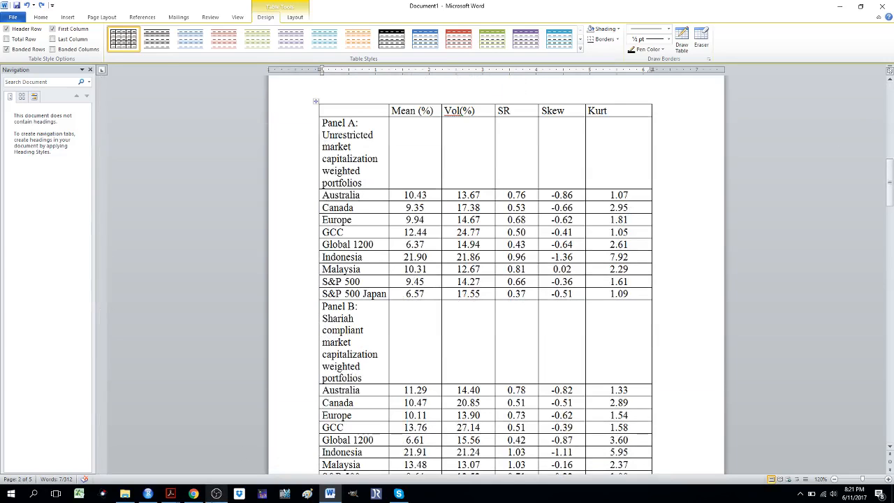
pyautogui.click(216, 494)
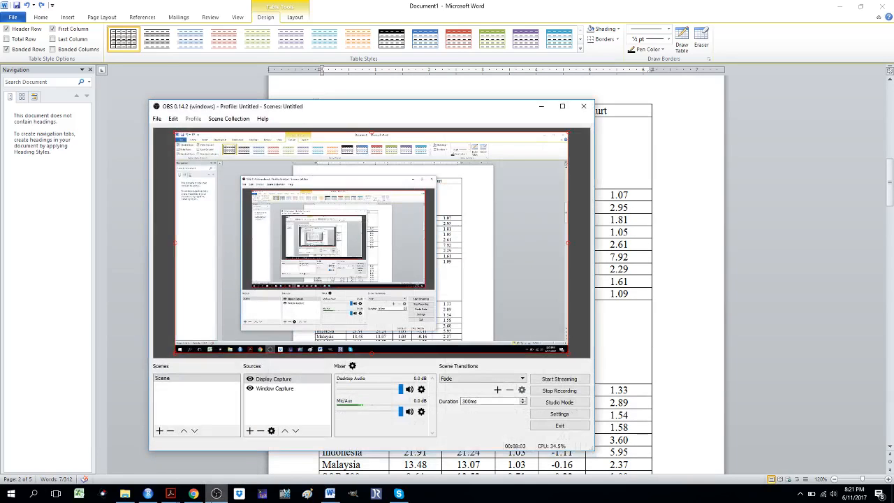